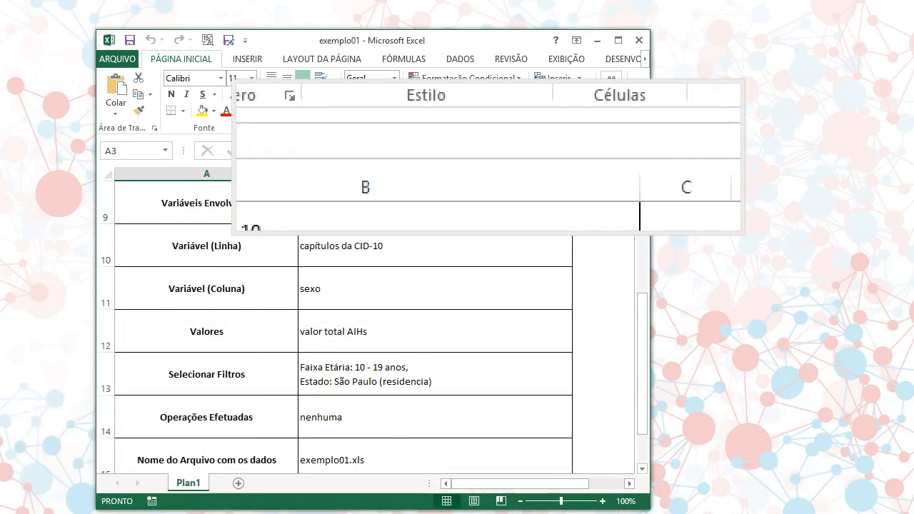
# Close the exemplo01 workbook and start TabWin32 from the cursotabwin folder, leaving only its window open
pyautogui.click(640, 39)
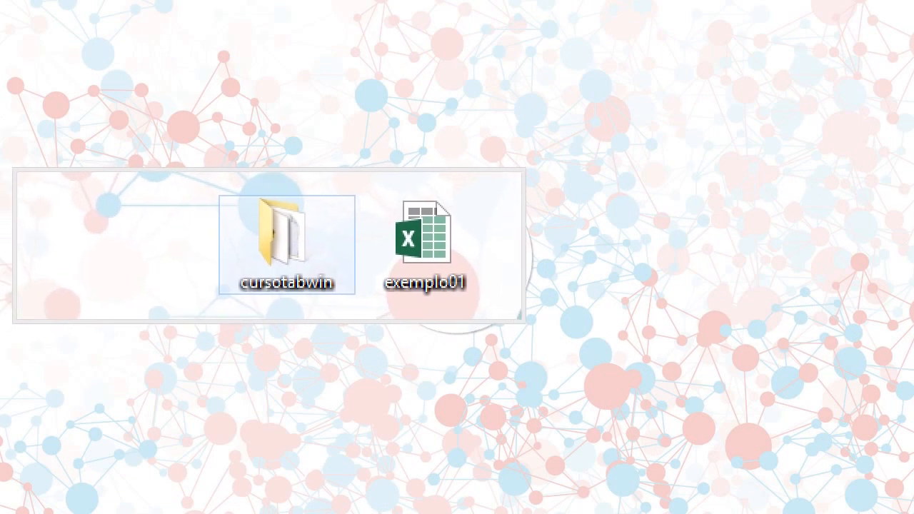
pyautogui.doubleClick(273, 247)
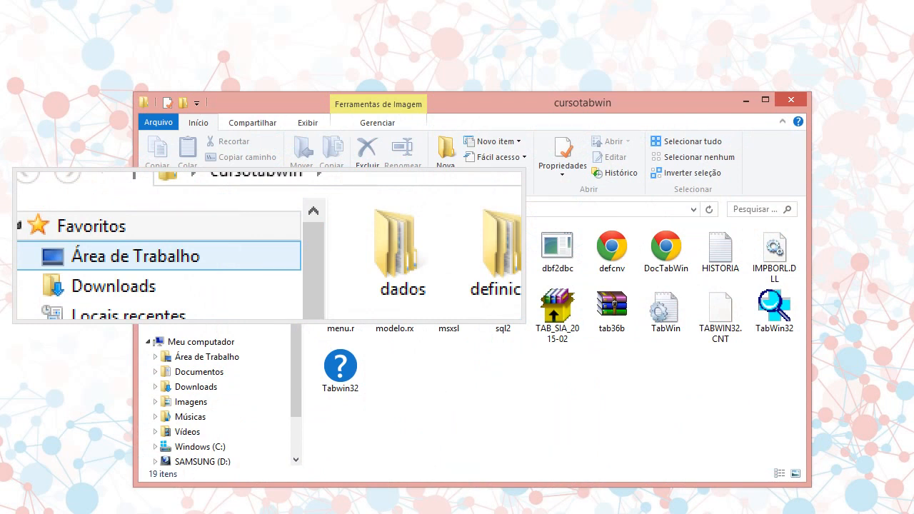
pyautogui.click(774, 309)
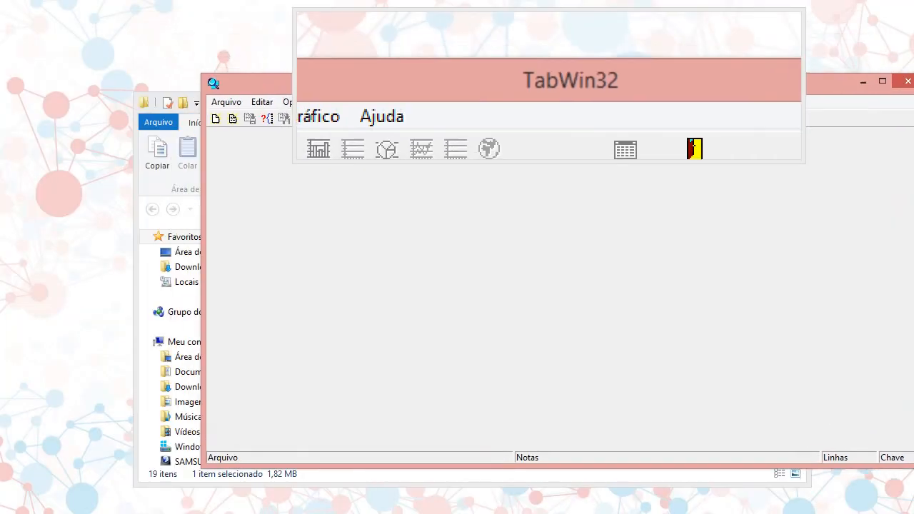
pyautogui.moveTo(549, 86); pyautogui.dragTo(775, 112)
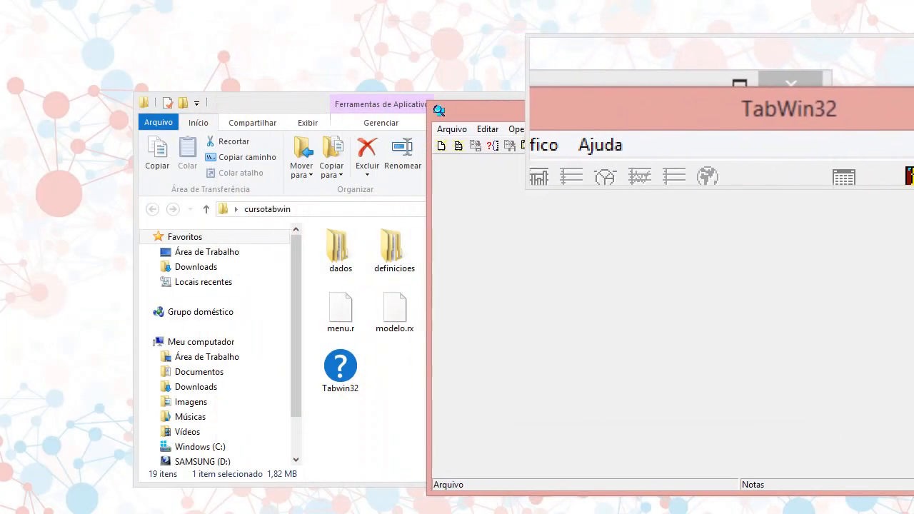
pyautogui.click(786, 95)
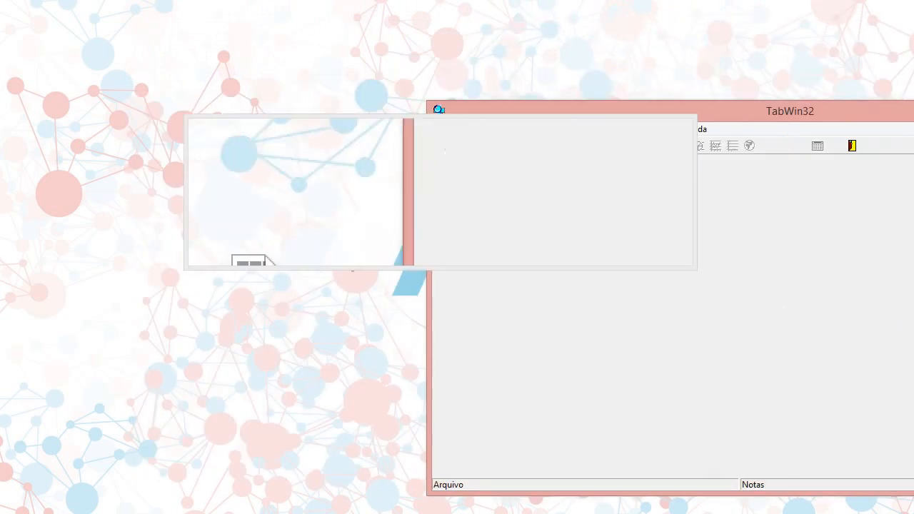
# Reopen the exemplo01 workbook beside TabWin32 and bring its variable, value and filter rows into view
pyautogui.doubleClick(344, 248)
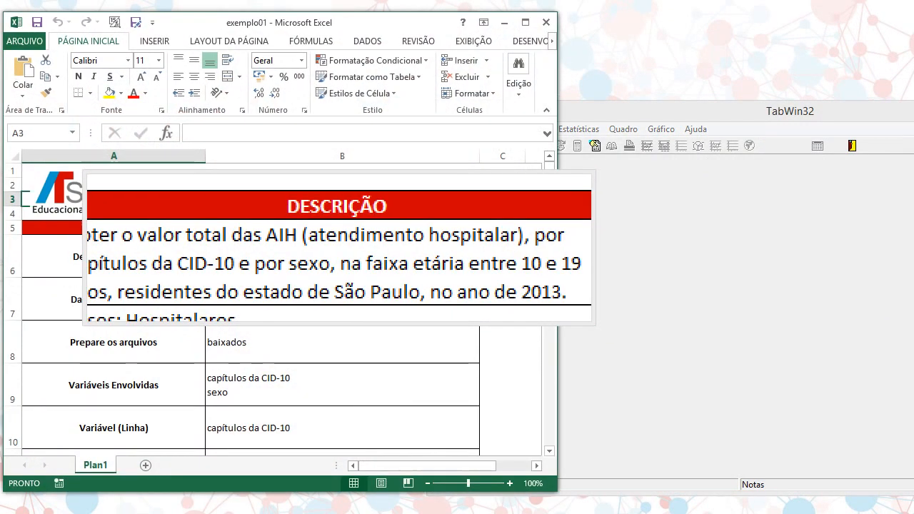
pyautogui.moveTo(398, 21); pyautogui.dragTo(377, 28)
pyautogui.moveTo(528, 305); pyautogui.dragTo(528, 421)
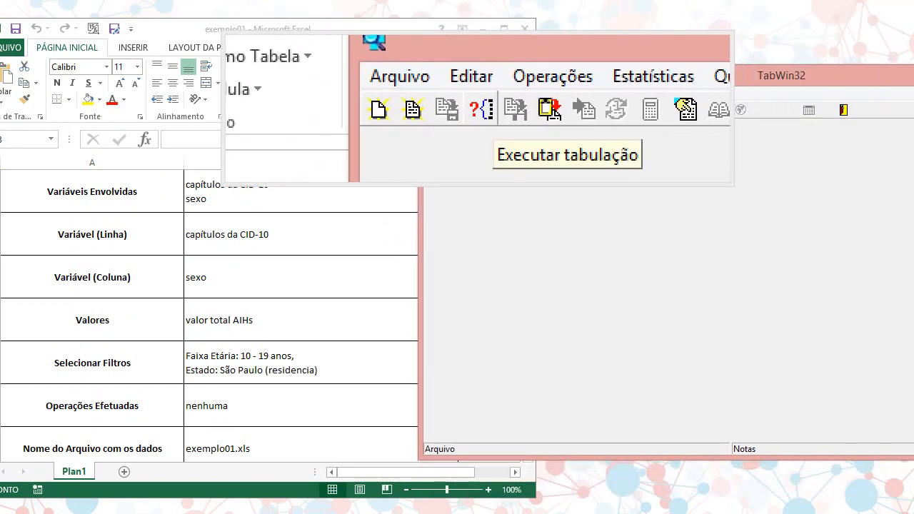
# Start a new tabulation in TabWin32 with the definition file RD2008.DEF from C:\cursotabwin\definicoes\hospitalar
pyautogui.click(445, 93)
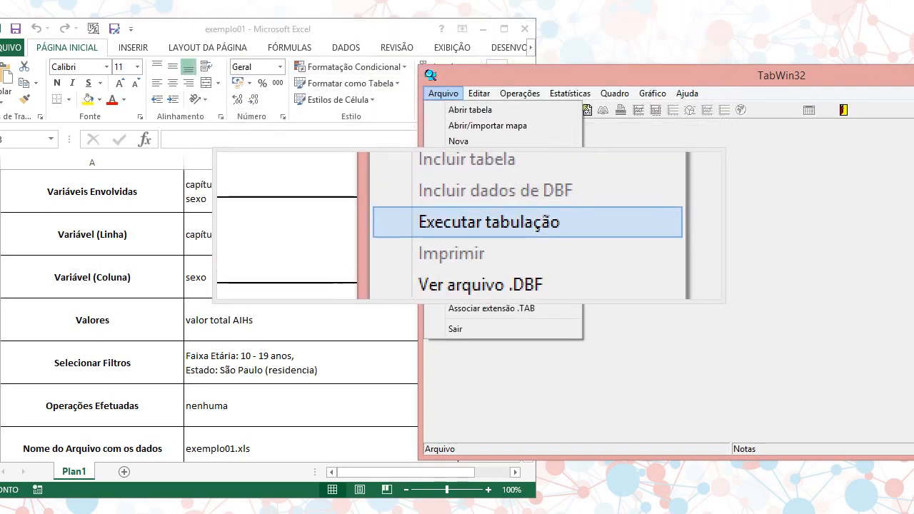
pyautogui.click(485, 188)
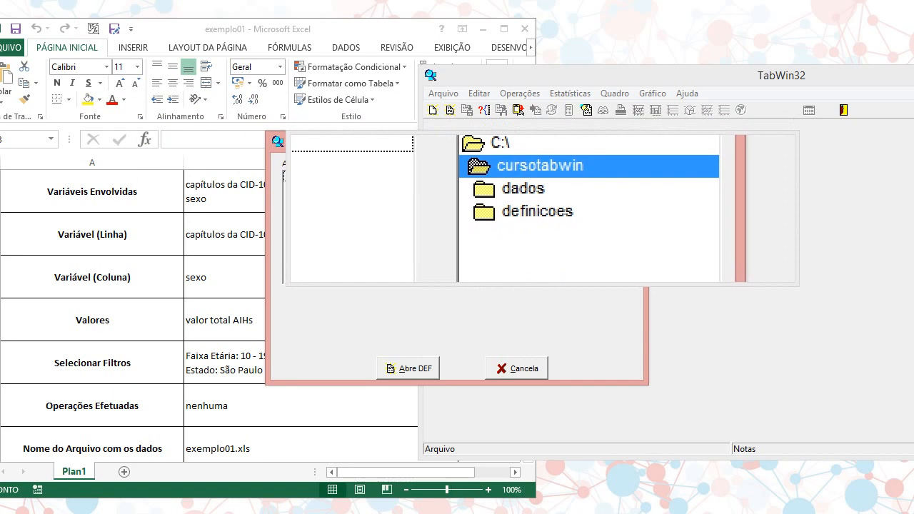
pyautogui.doubleClick(540, 213)
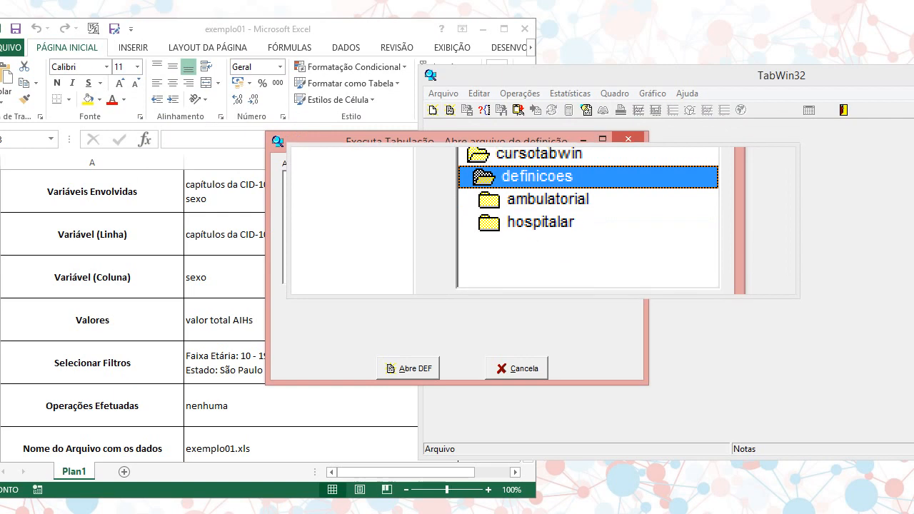
pyautogui.doubleClick(543, 220)
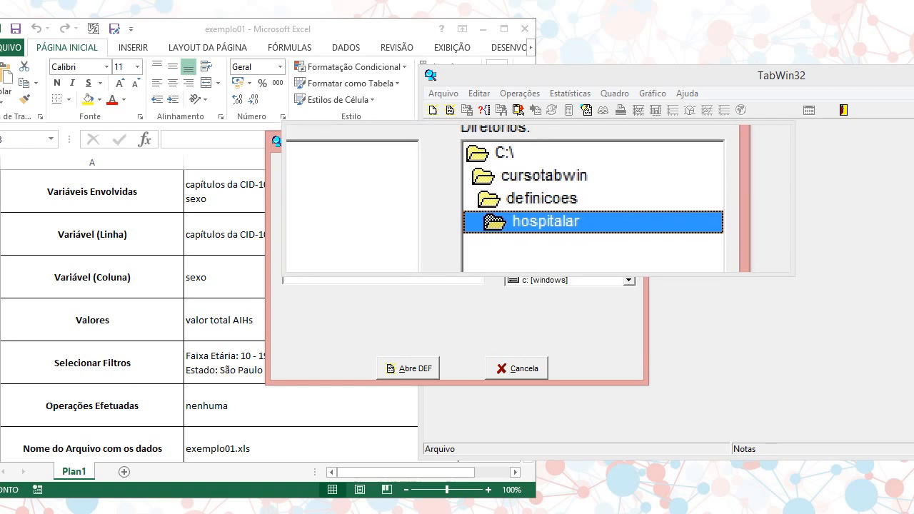
pyautogui.doubleClick(542, 199)
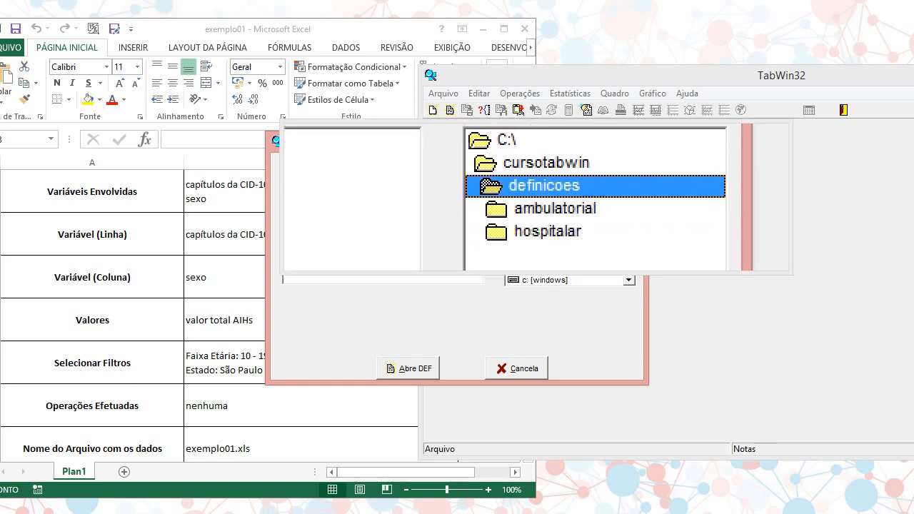
pyautogui.doubleClick(543, 204)
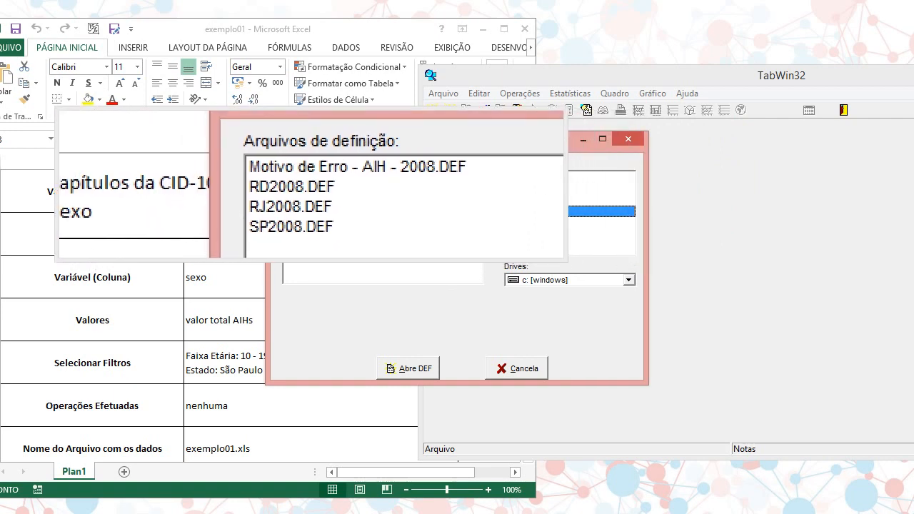
pyautogui.click(318, 186)
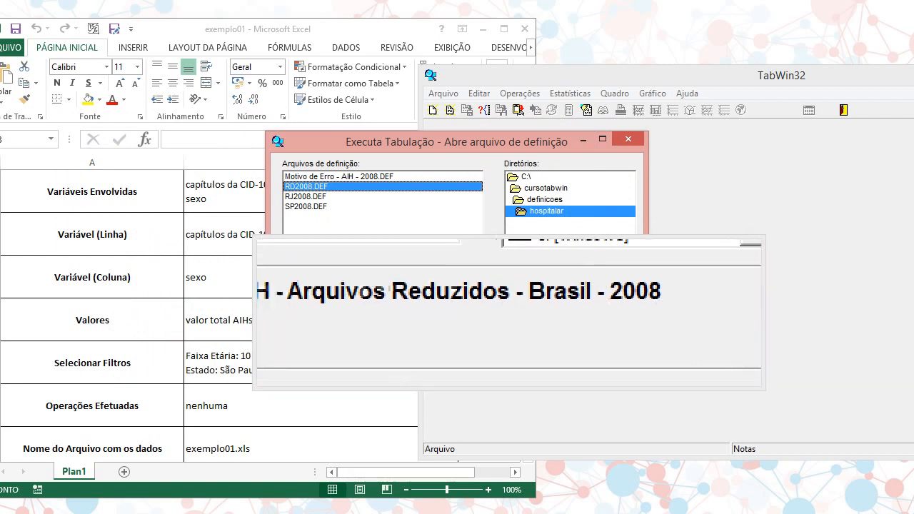
pyautogui.click(419, 363)
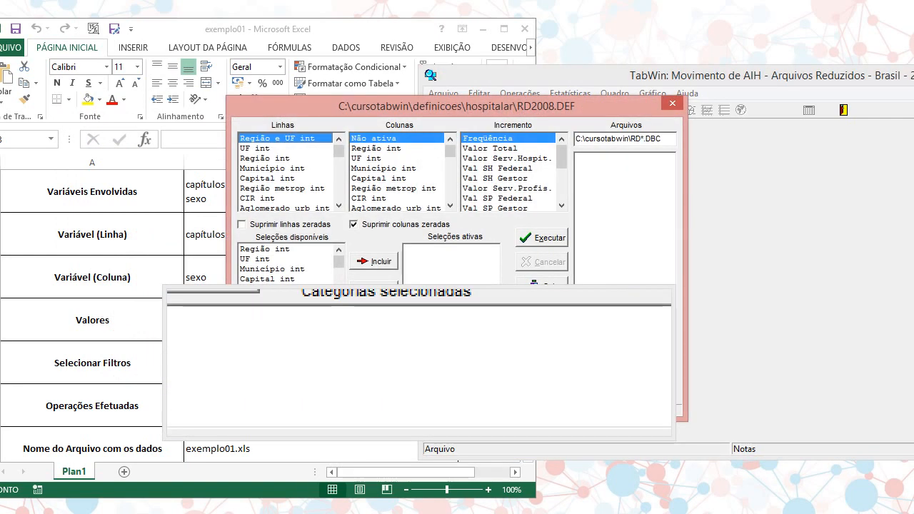
# Move the tabulation dialog clear of the worksheet and set Diag CID10 (capit) as the row variable
pyautogui.moveTo(422, 107); pyautogui.dragTo(607, 94)
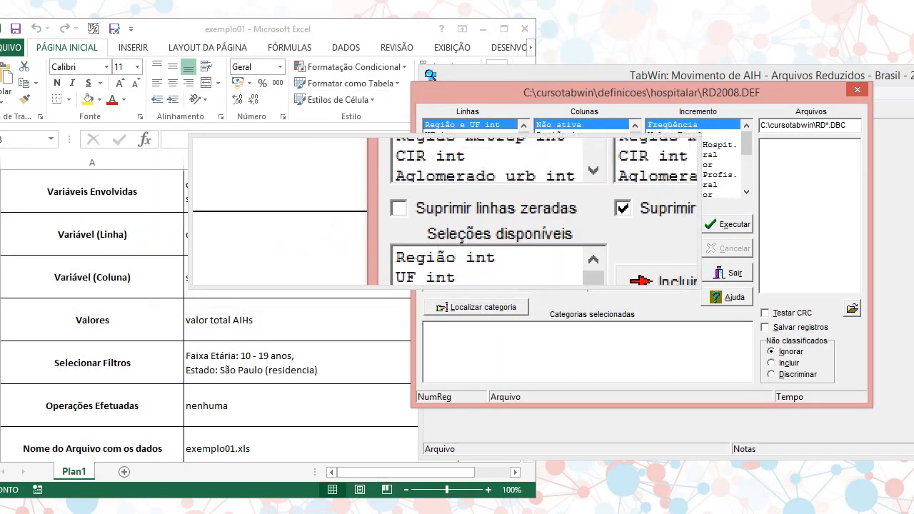
pyautogui.moveTo(519, 136); pyautogui.dragTo(519, 149)
pyautogui.scroll(-8, 451, 154)
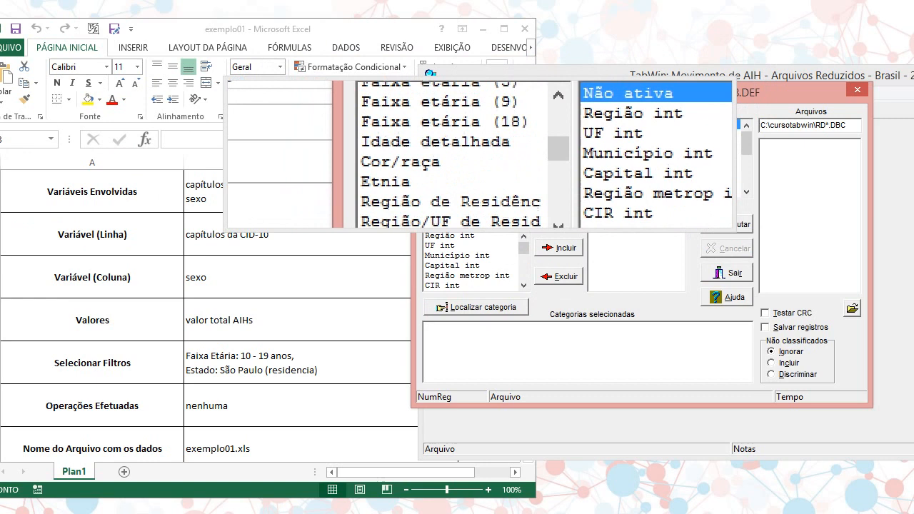
pyautogui.scroll(-4, 450, 154)
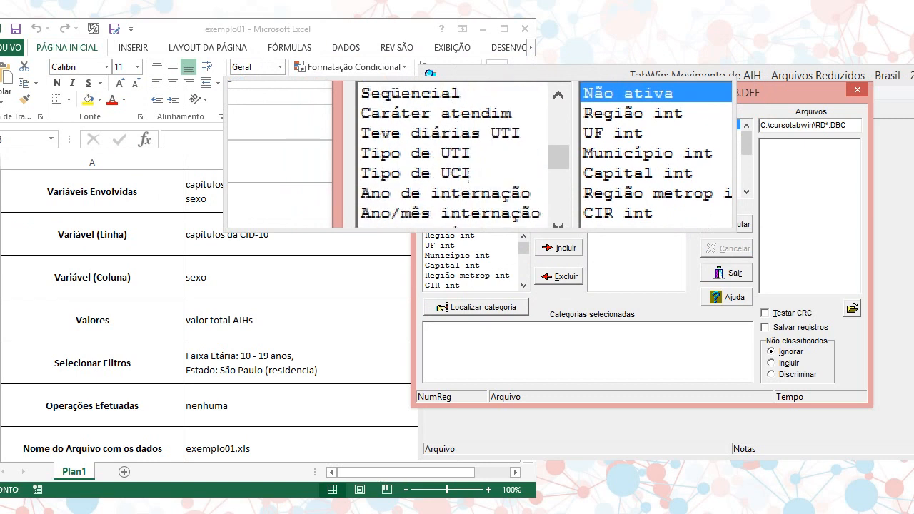
pyautogui.scroll(-2, 450, 154)
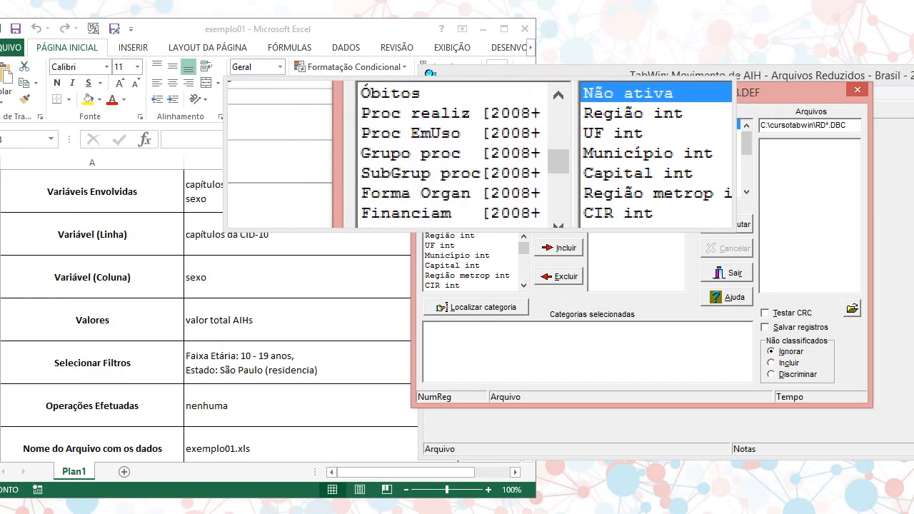
pyautogui.scroll(-5, 450, 154)
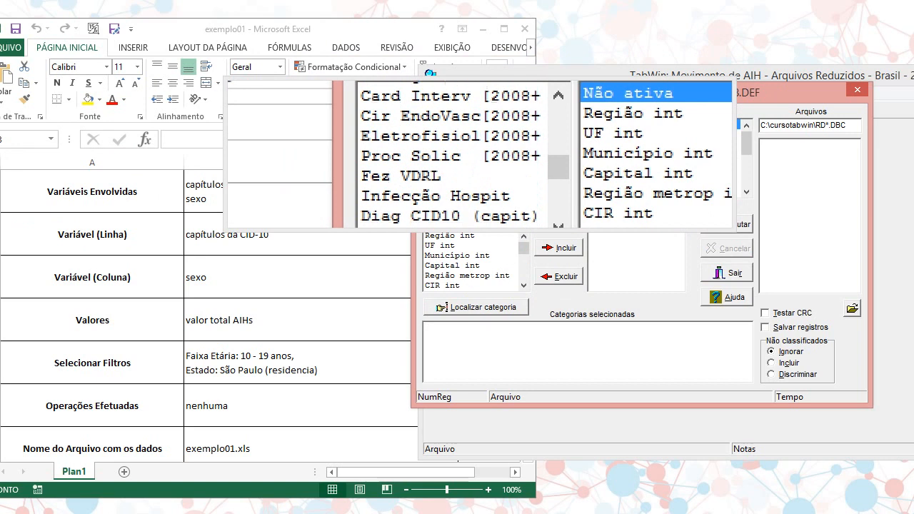
pyautogui.scroll(-1, 450, 154)
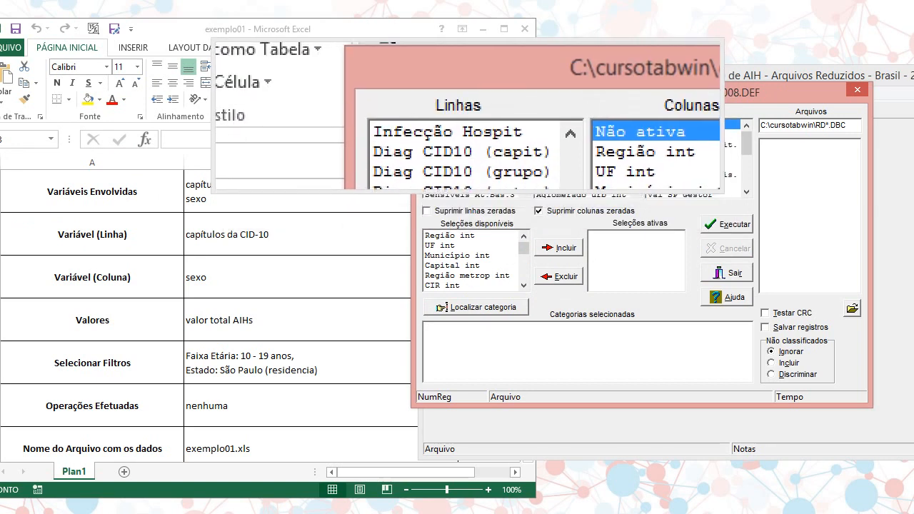
pyautogui.click(473, 134)
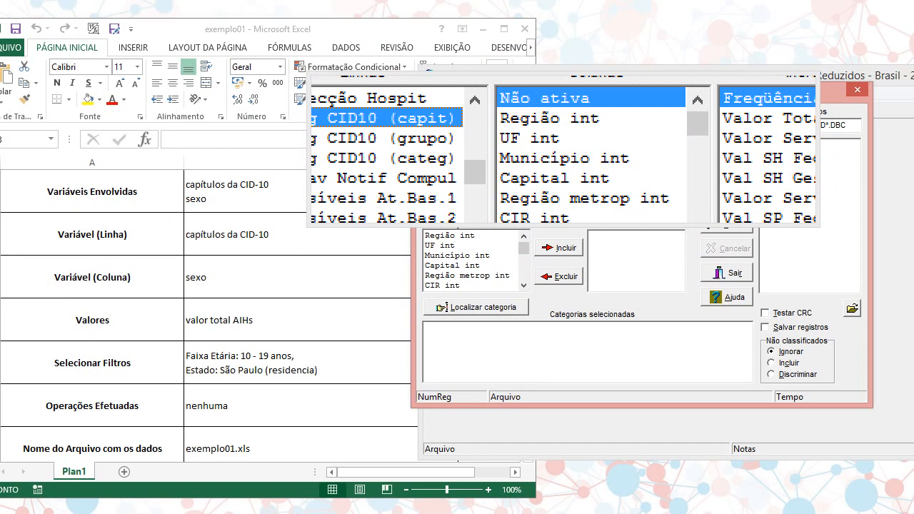
# Find the column variable by searching its list for "sexo" and set Sexo as the column
pyautogui.rightClick(569, 150)
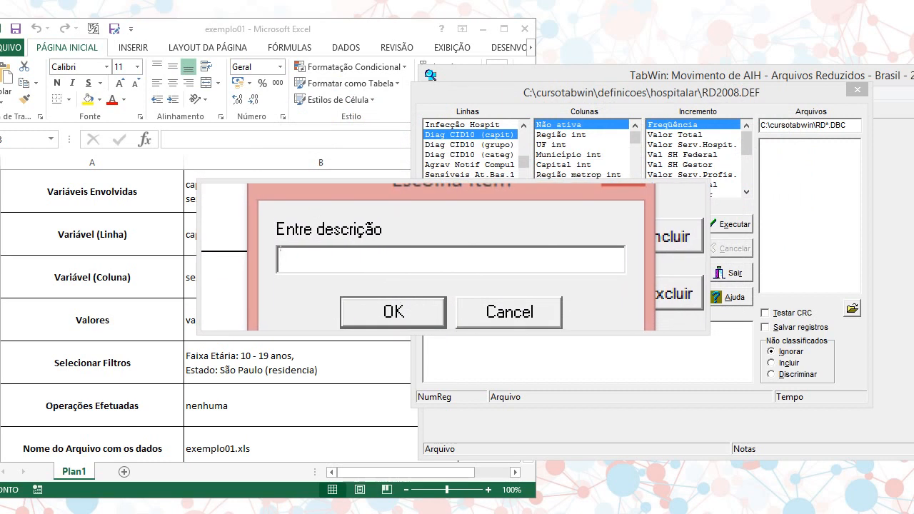
pyautogui.write('sexo')
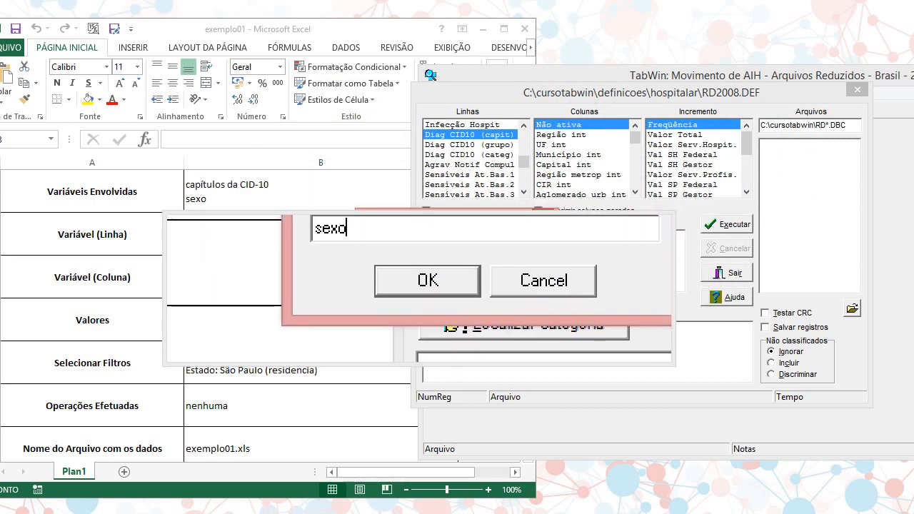
pyautogui.click(420, 286)
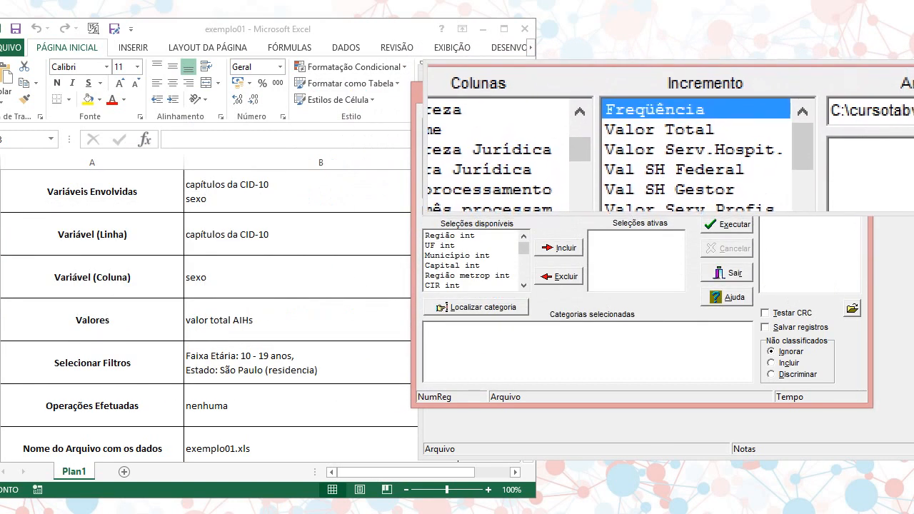
# Set Valor Total as the only increment, with Freqüência not selected
pyautogui.click(668, 134)
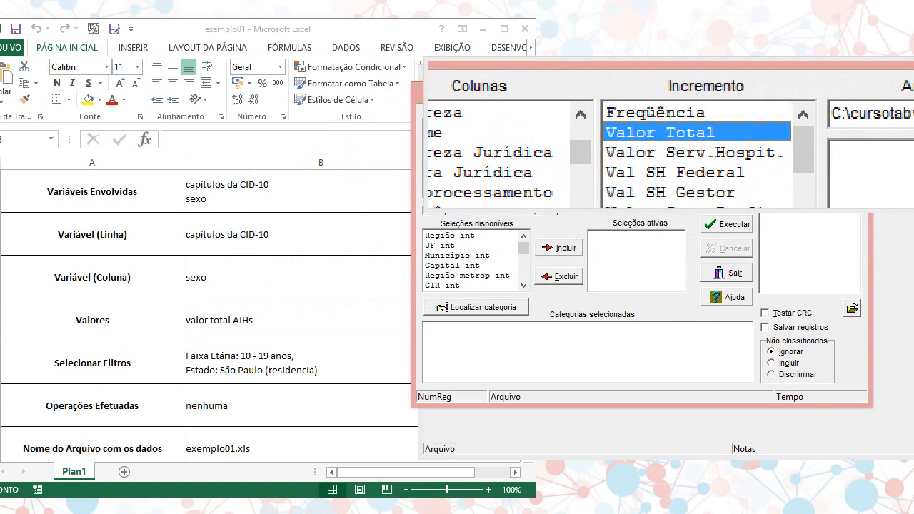
pyautogui.click(688, 122)
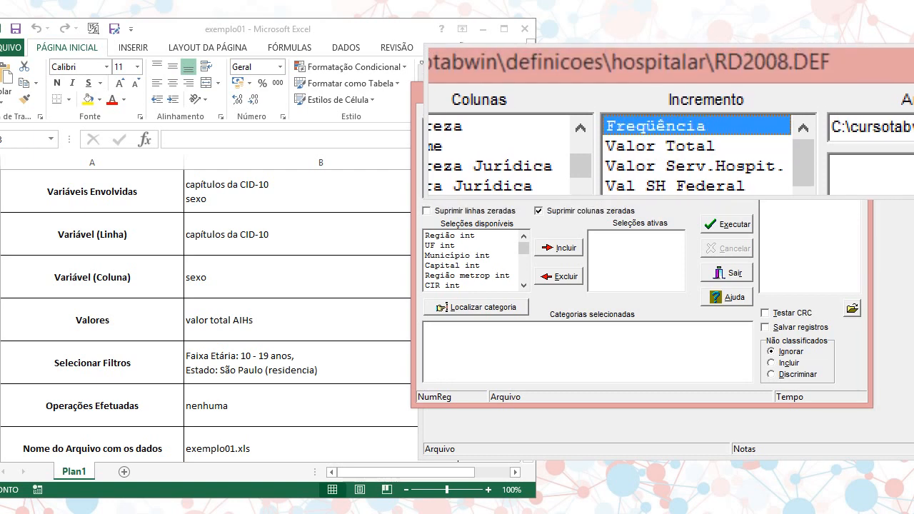
pyautogui.click(688, 132)
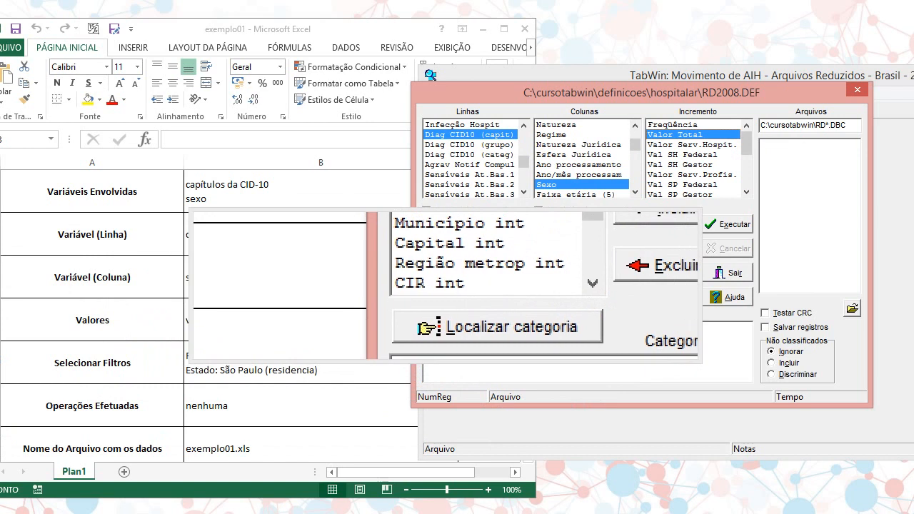
# Locate the age-range variable among the available selections by searching for "faixa etaria"
pyautogui.click(520, 285)
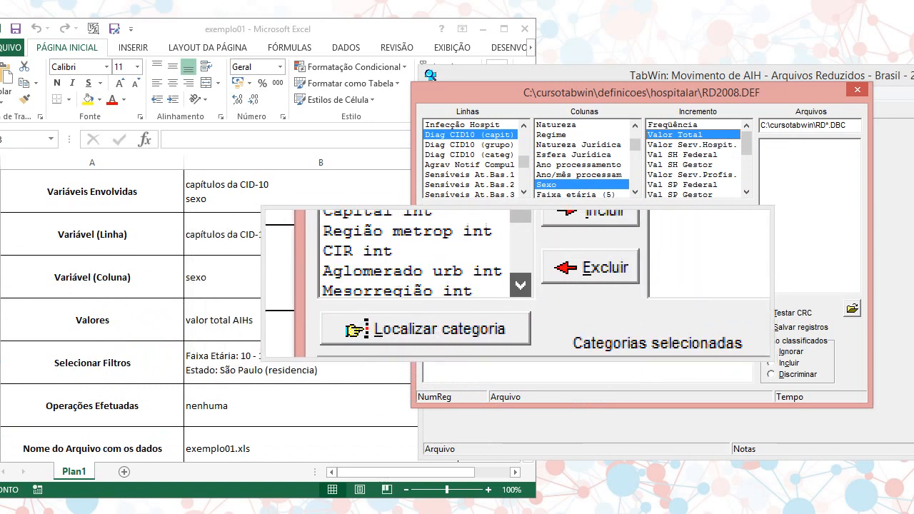
pyautogui.click(520, 285)
pyautogui.click(520, 285)
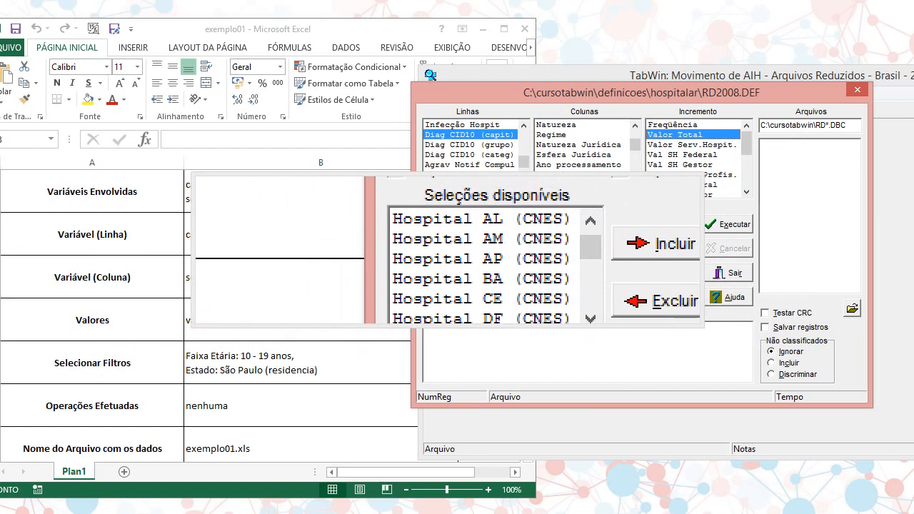
pyautogui.rightClick(448, 250)
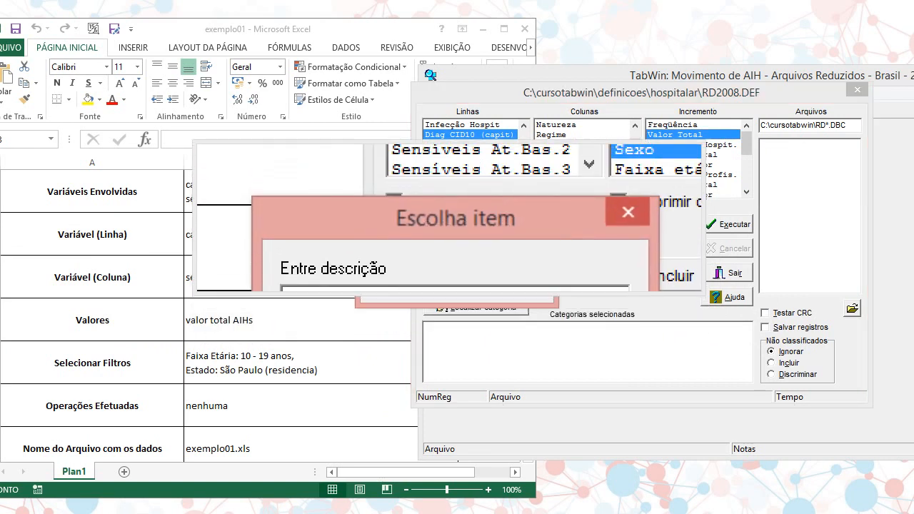
pyautogui.write('faixa etaria')
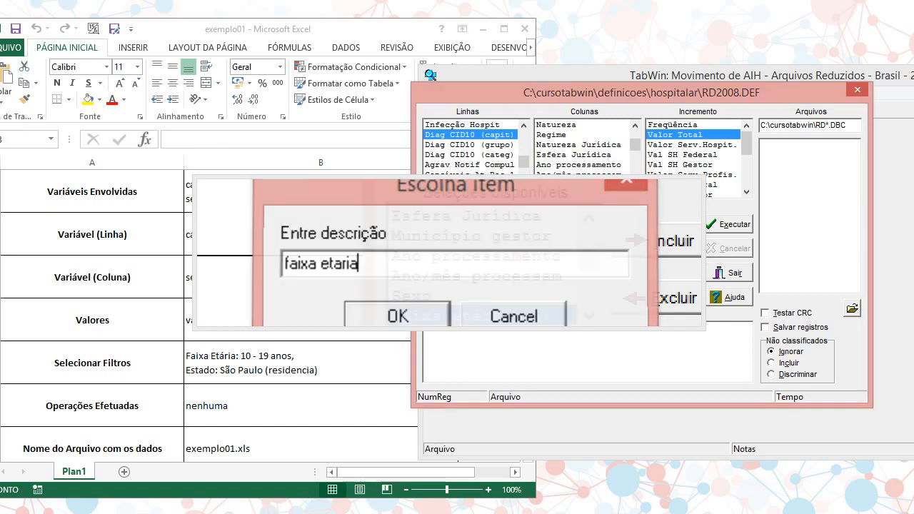
pyautogui.press('Return')
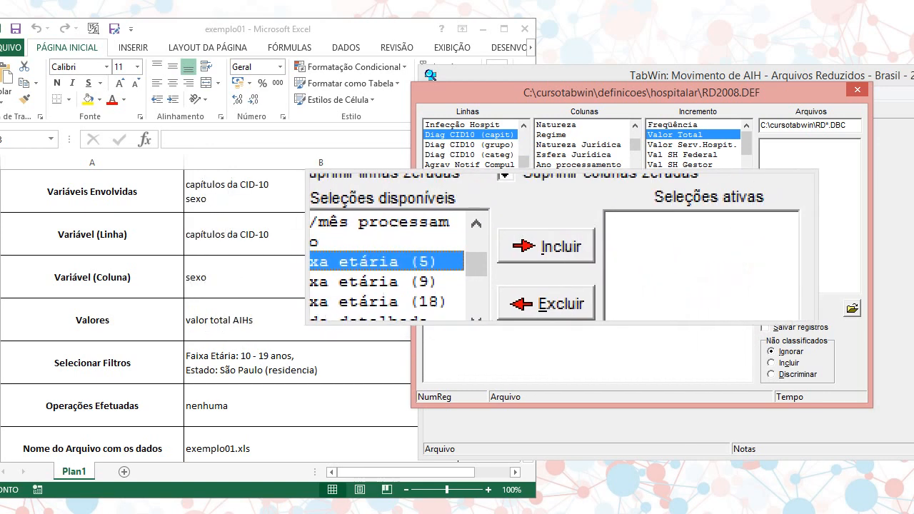
# Include Faixa etária (5) in the active selections and exclude it again
pyautogui.click(563, 247)
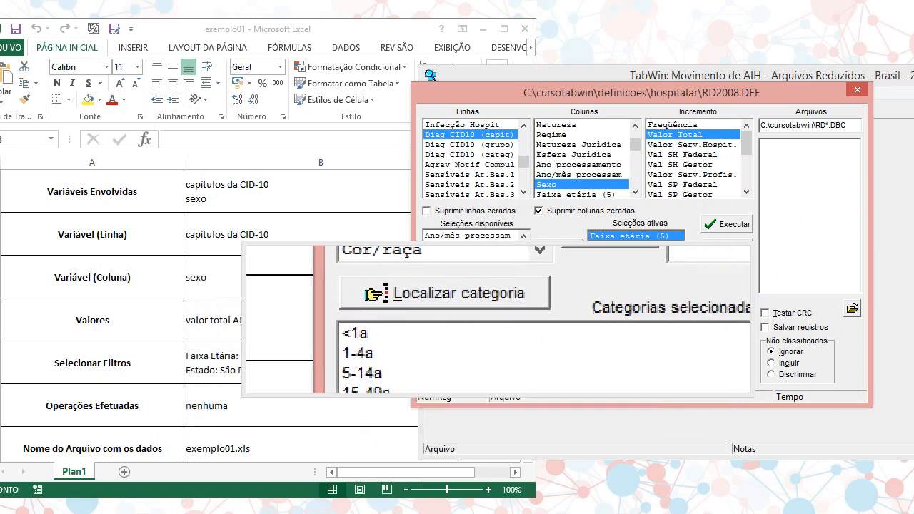
pyautogui.click(561, 273)
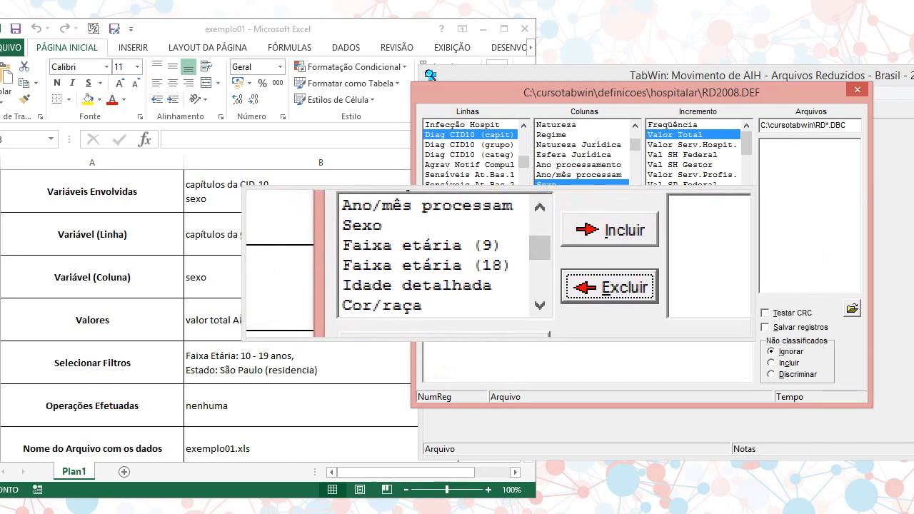
# Include Faixa etária (18) in the active selections and select its categories 10-14a and 15-19a
pyautogui.click(494, 263)
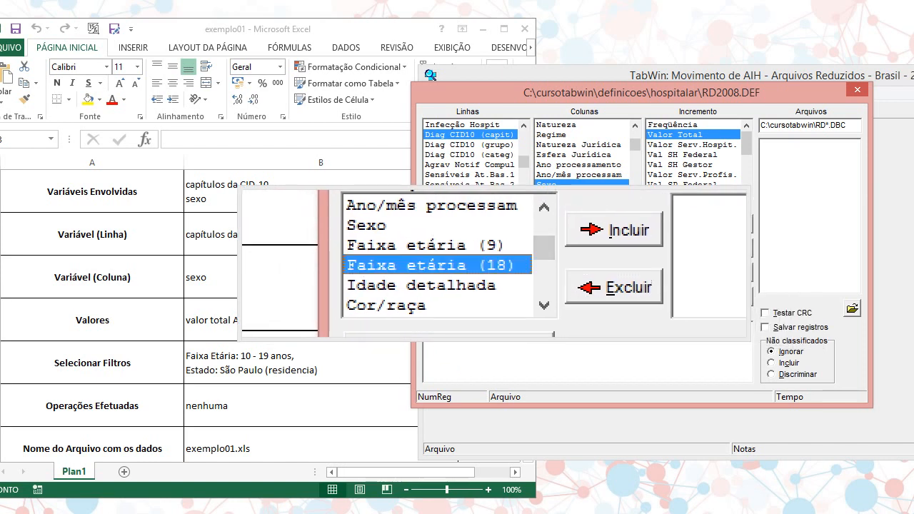
pyautogui.click(550, 245)
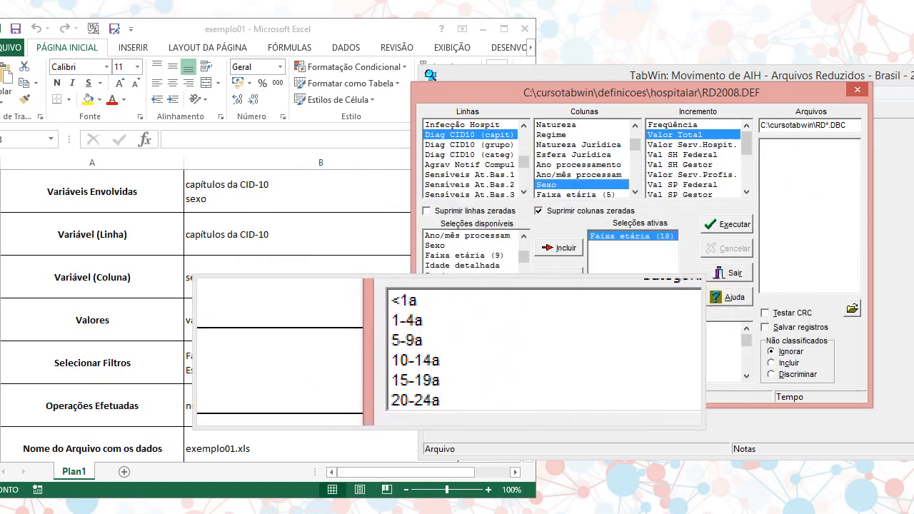
pyautogui.click(440, 356)
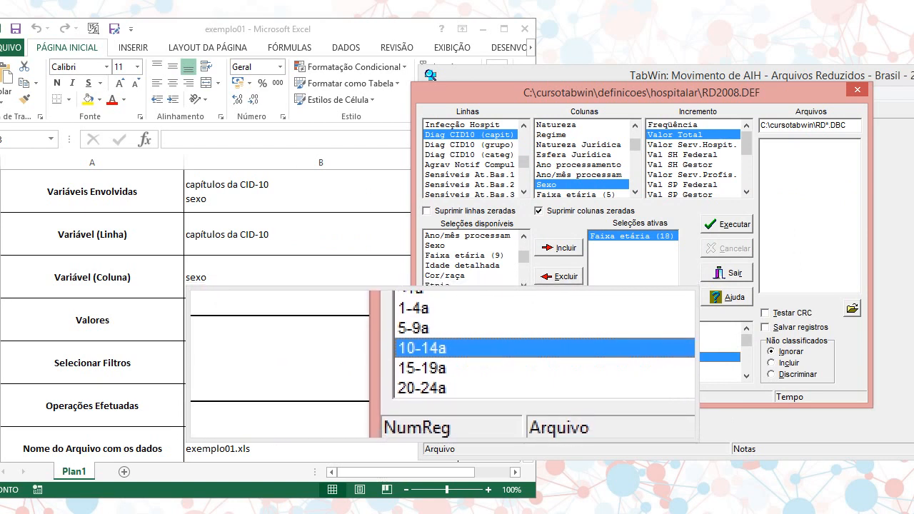
pyautogui.keyDown('ctrl'); pyautogui.click(444, 365); pyautogui.keyUp('ctrl')
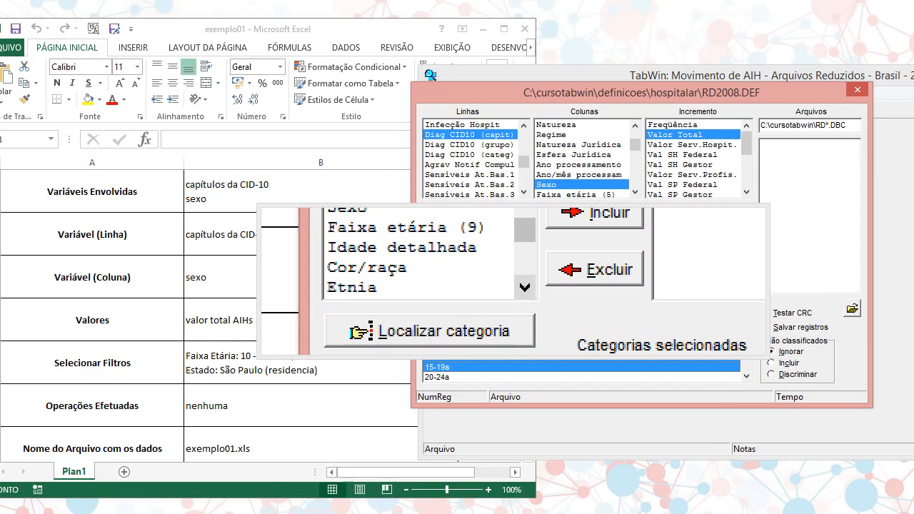
# Find the state-of-residence variable Unid da Federação among the available selections and include it in the active ones
pyautogui.scroll(-3, 429, 254)
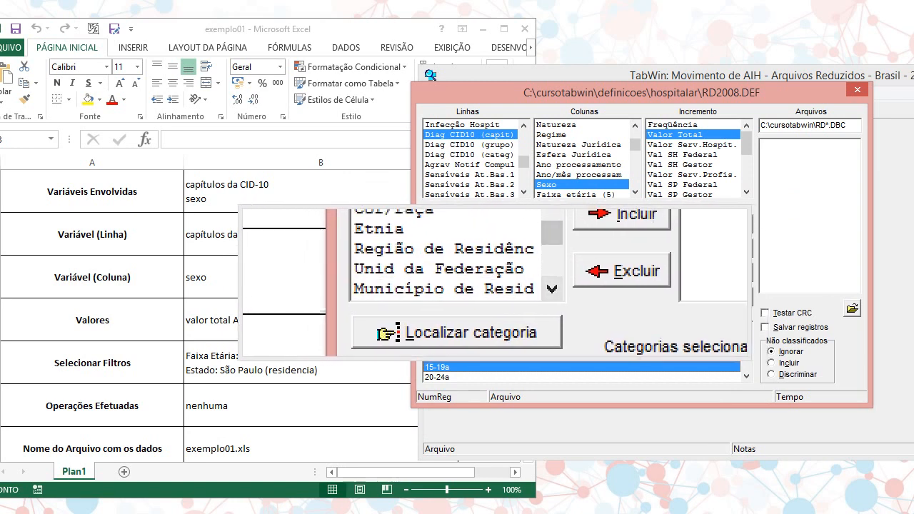
pyautogui.click(499, 281)
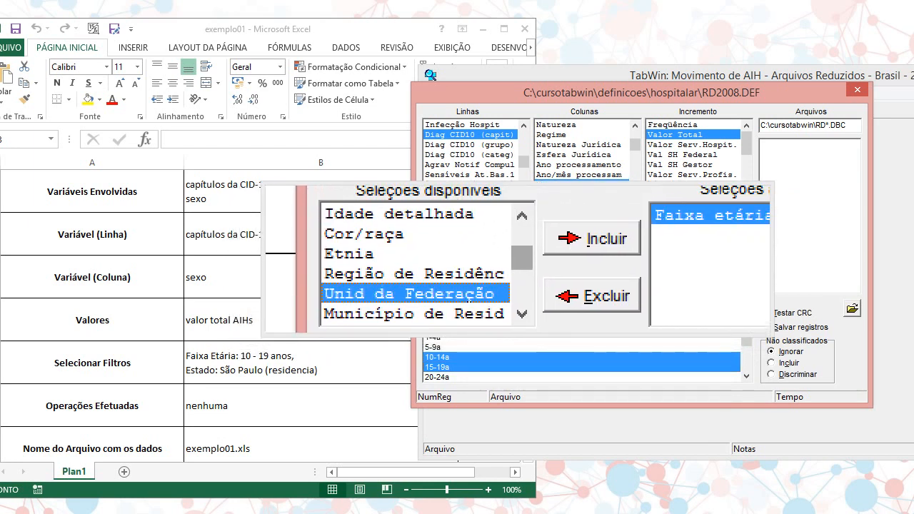
pyautogui.scroll(10, 518, 256)
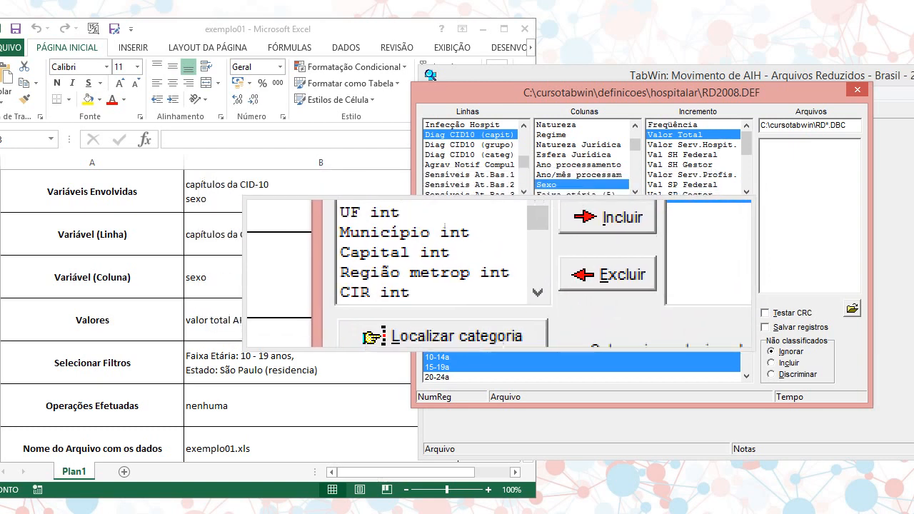
pyautogui.click(526, 284)
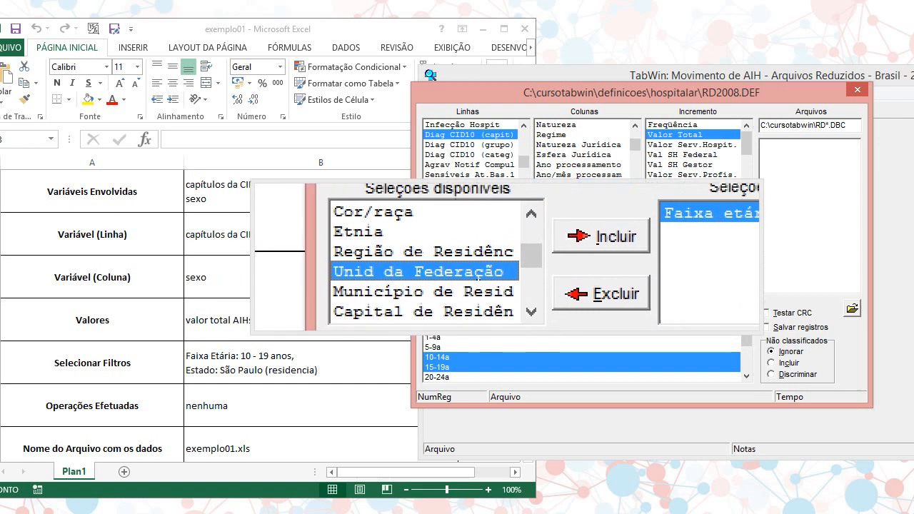
pyautogui.click(561, 252)
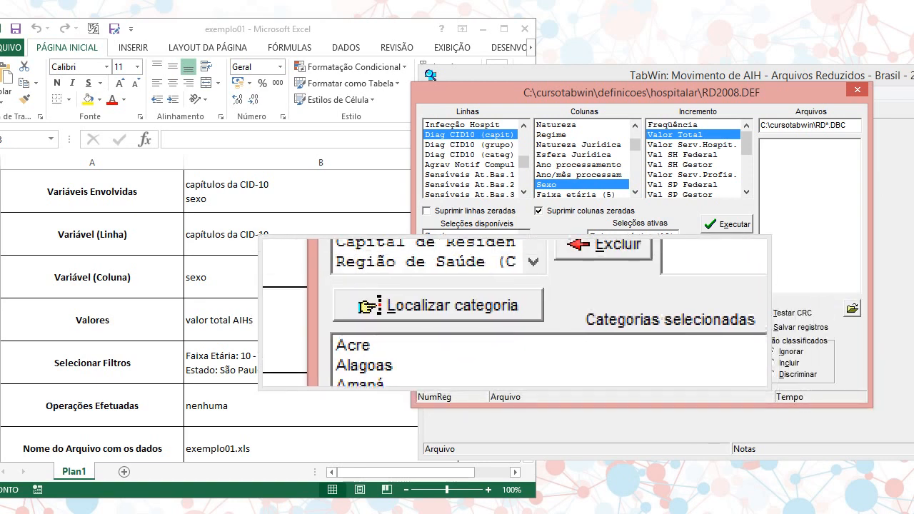
# Search the categories of Unid da Federação for "são paulo" and select São Paulo
pyautogui.click(511, 309)
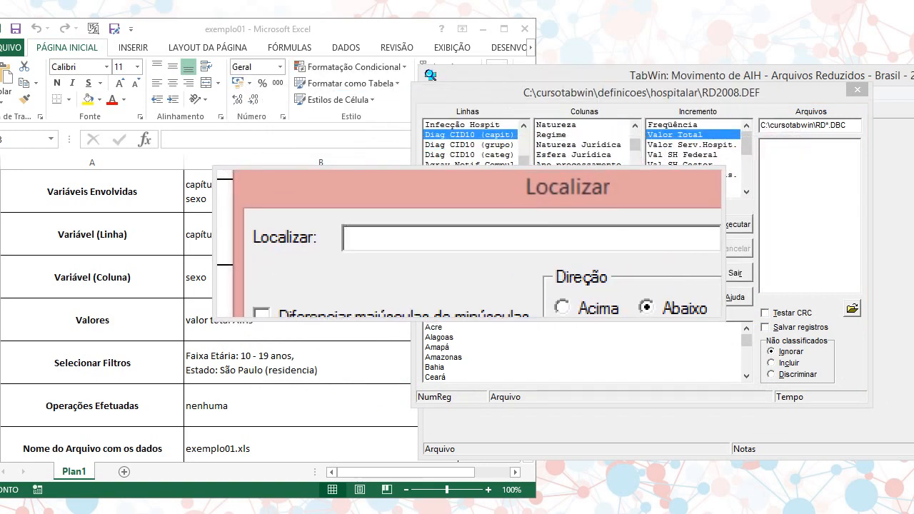
pyautogui.write('são paulo')
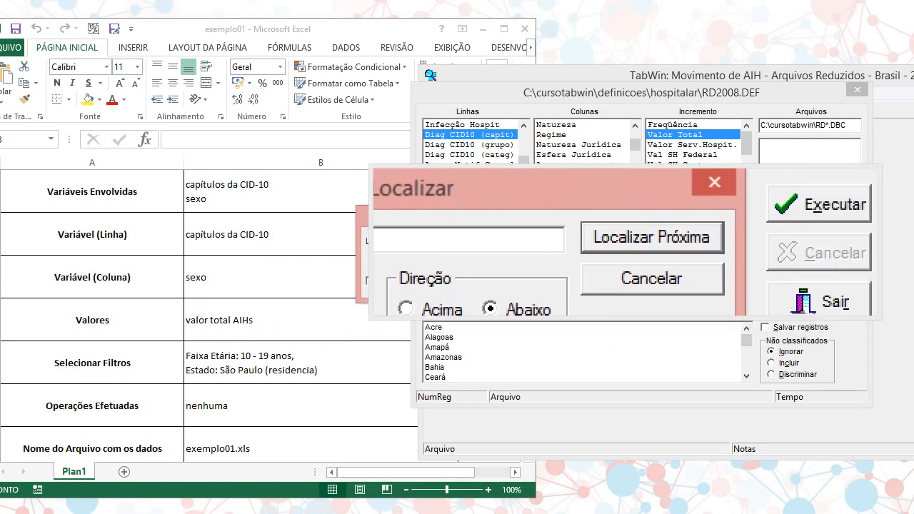
pyautogui.click(630, 243)
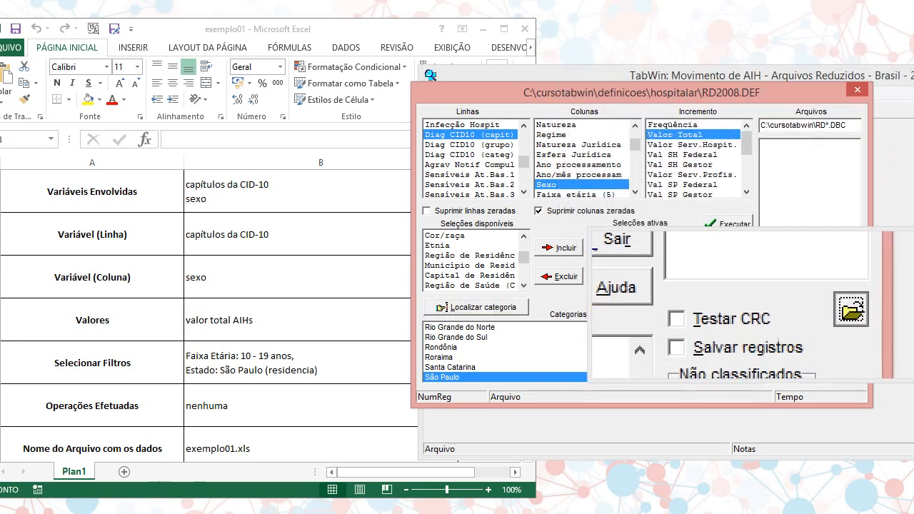
# Set the data file directory to C:\cursotabwin\dados\hospitalar
pyautogui.click(852, 308)
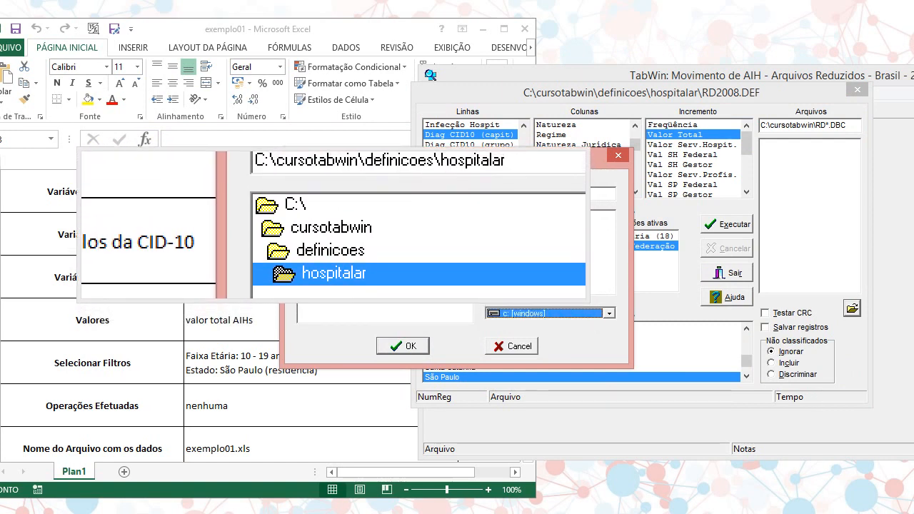
pyautogui.doubleClick(333, 226)
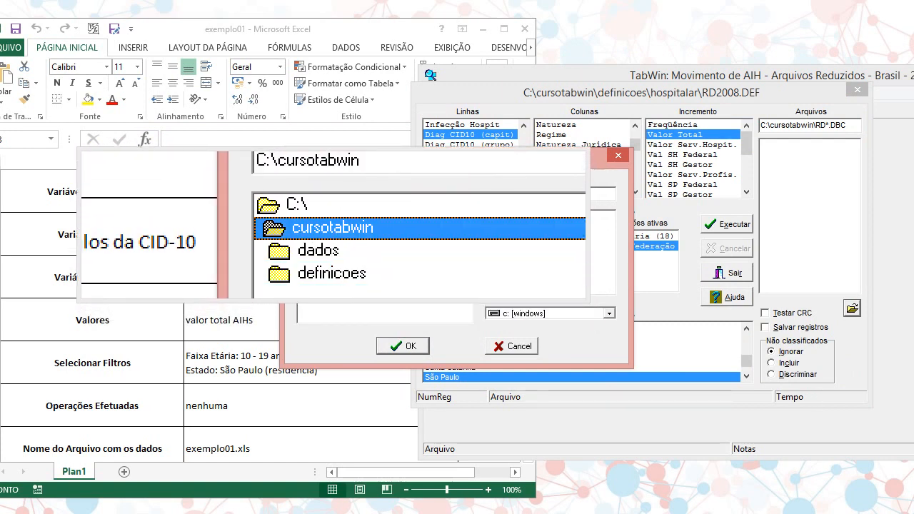
pyautogui.doubleClick(323, 243)
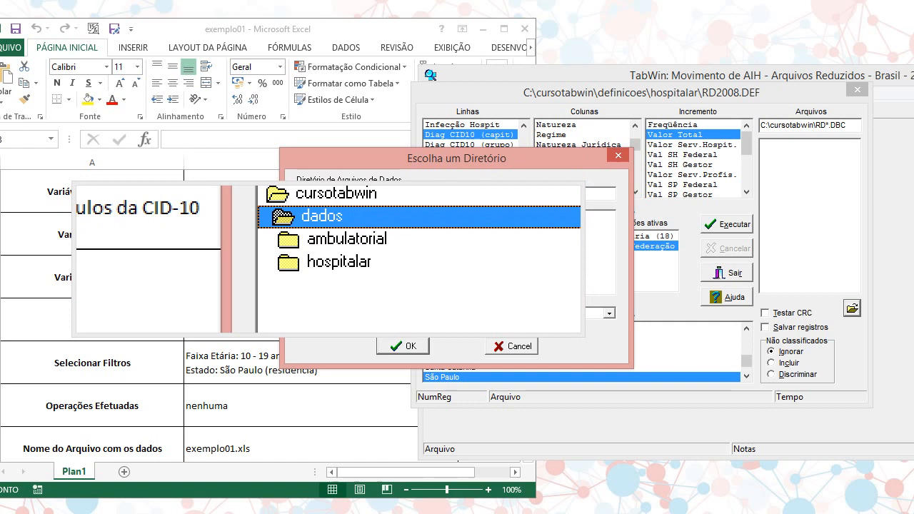
pyautogui.doubleClick(335, 263)
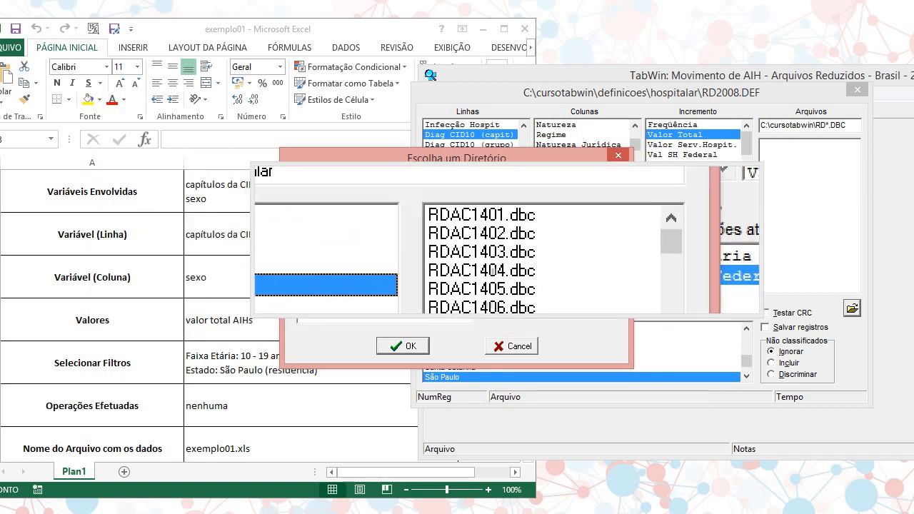
pyautogui.moveTo(609, 230); pyautogui.dragTo(614, 270)
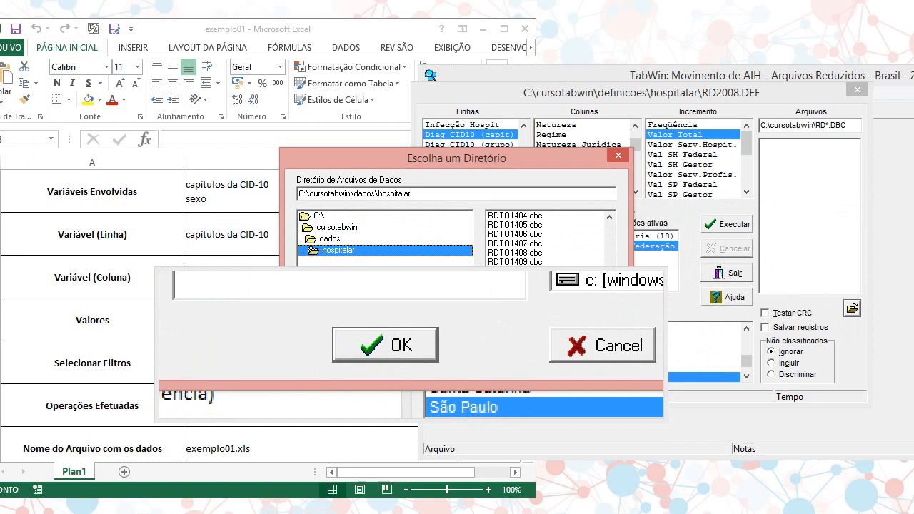
pyautogui.click(421, 347)
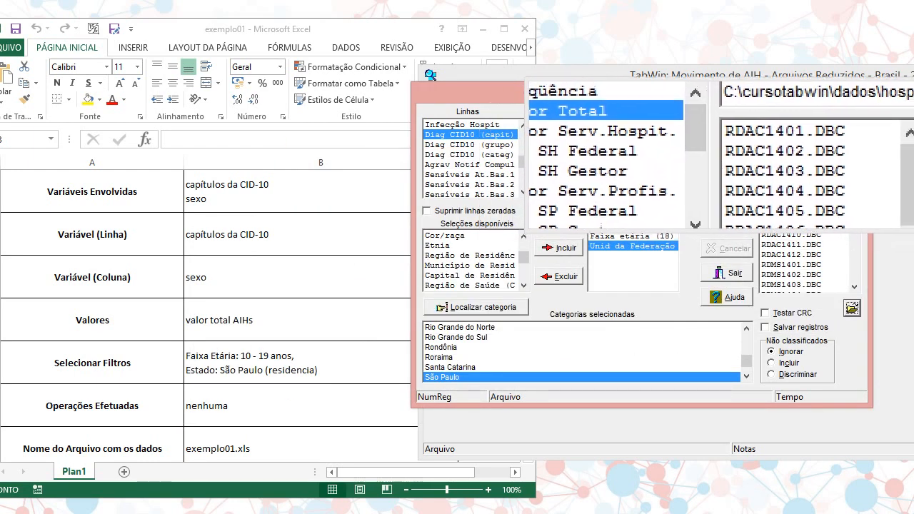
# Select RDAC1401.DBC plus all data files matching the description RDSP13, and execute the tabulation
pyautogui.moveTo(856, 158); pyautogui.dragTo(853, 203)
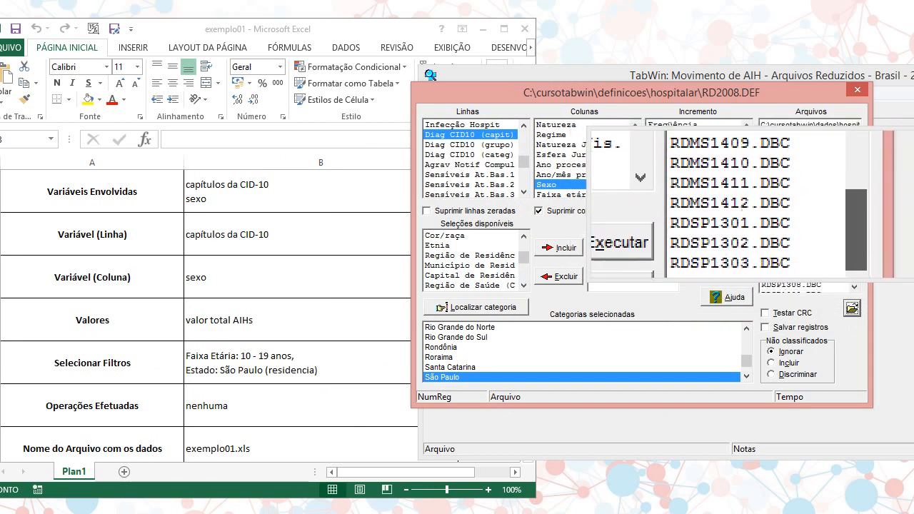
pyautogui.click(816, 146)
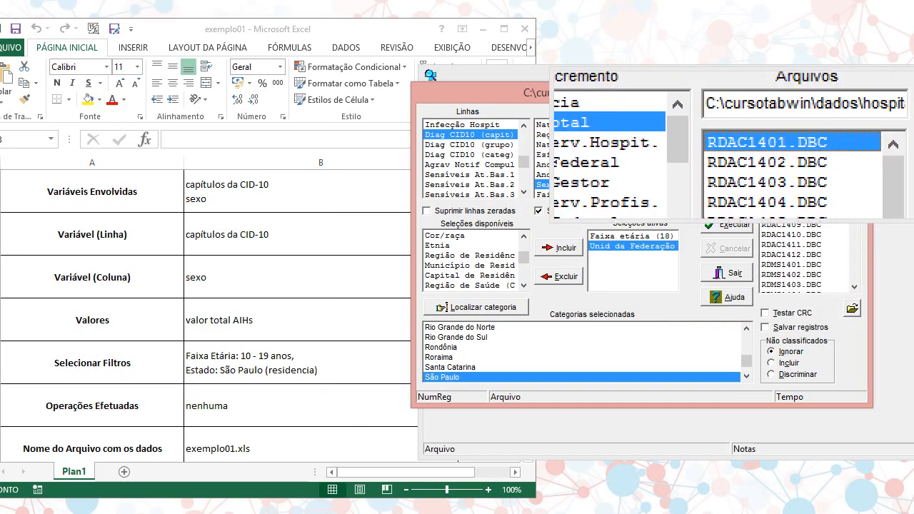
pyautogui.moveTo(853, 157)
pyautogui.mouseDown()
pyautogui.moveTo(854, 214)
pyautogui.moveTo(854, 150)
pyautogui.mouseUp()
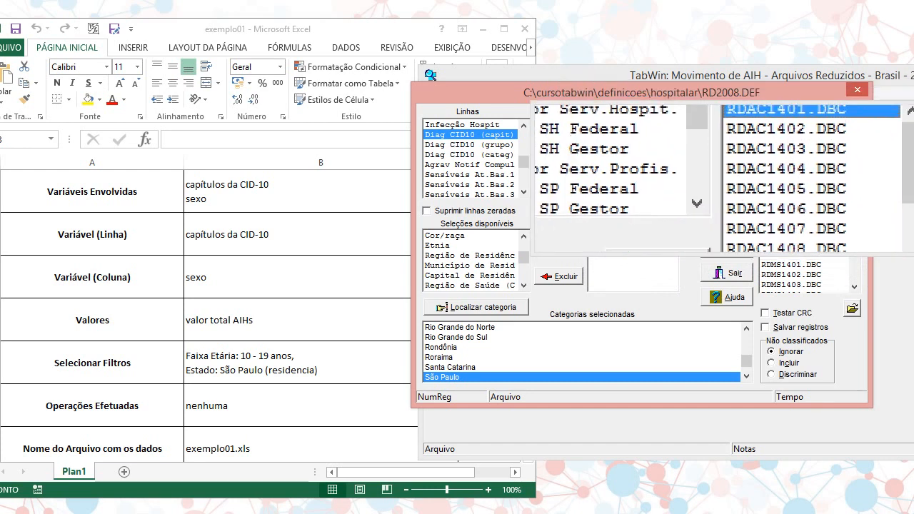
pyautogui.rightClick(794, 179)
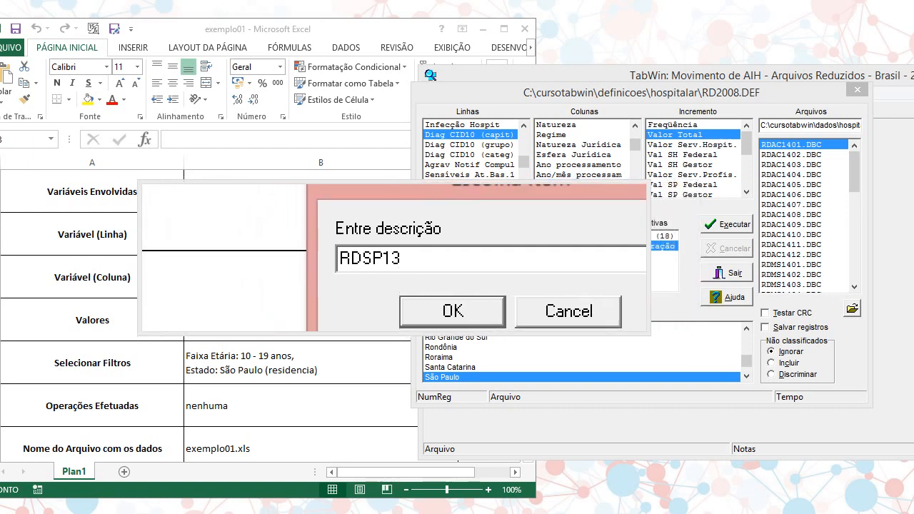
pyautogui.moveTo(397, 258); pyautogui.dragTo(355, 259)
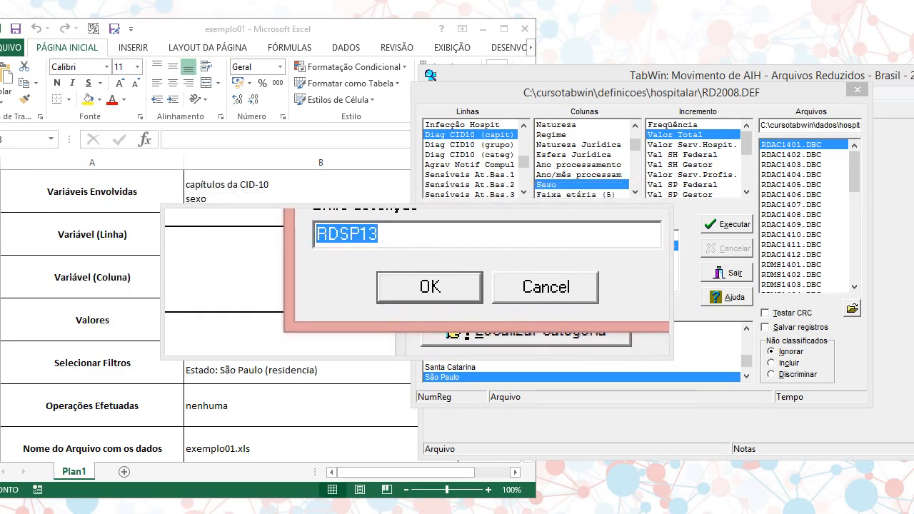
pyautogui.click(425, 285)
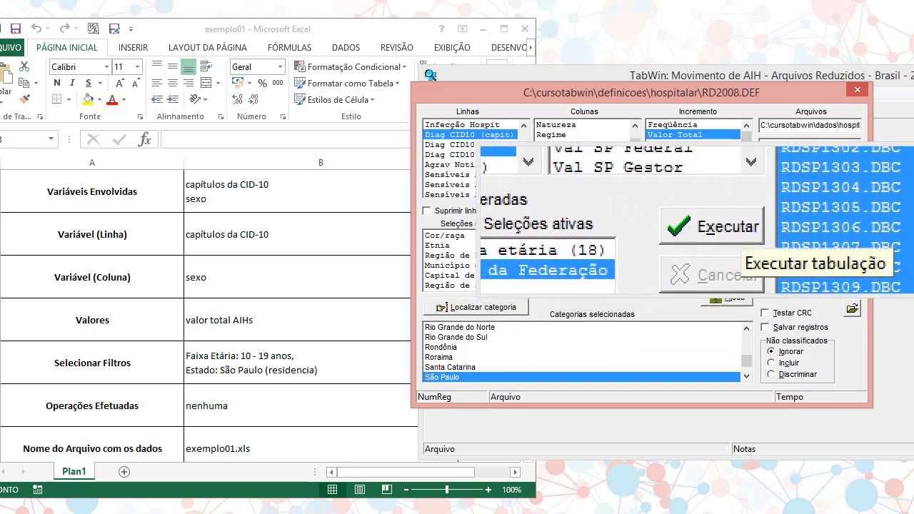
pyautogui.click(743, 228)
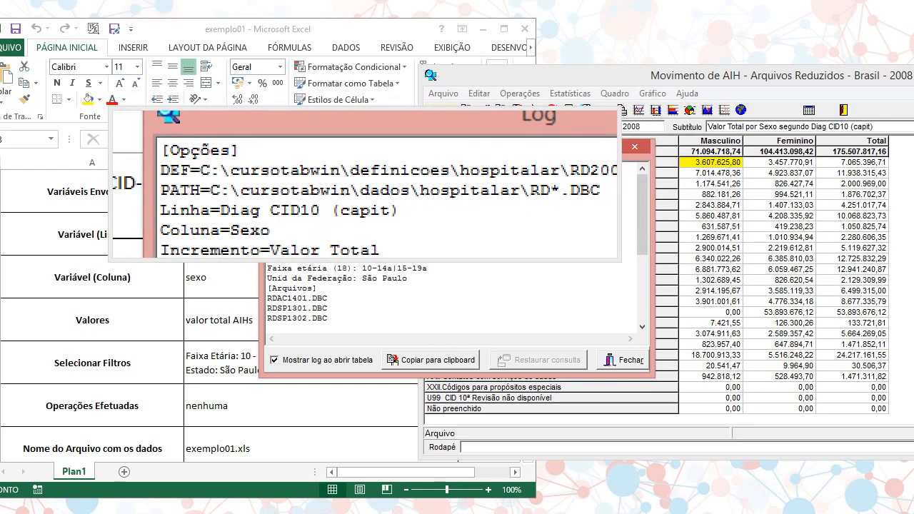
# Examine the tabulation log for its options, active selections, files used, processed records and elapsed time
pyautogui.scroll(-1, 365, 190)
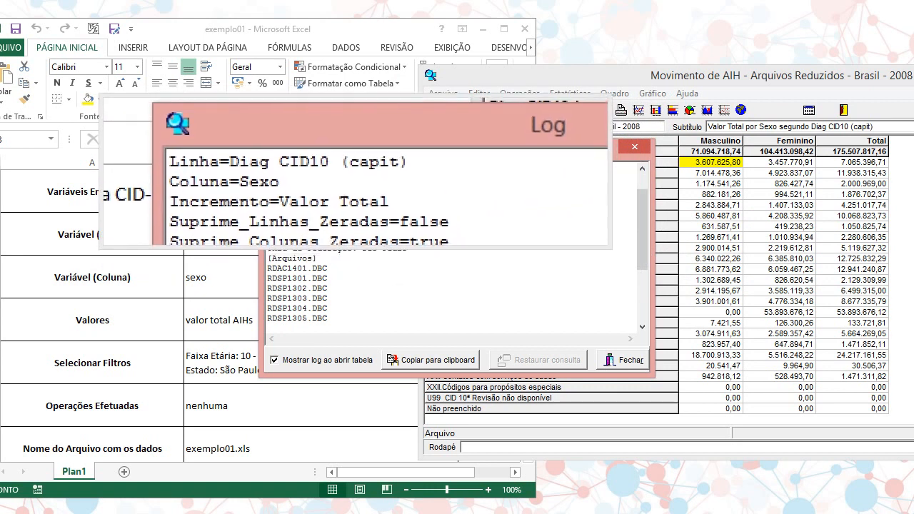
pyautogui.scroll(-1, 341, 239)
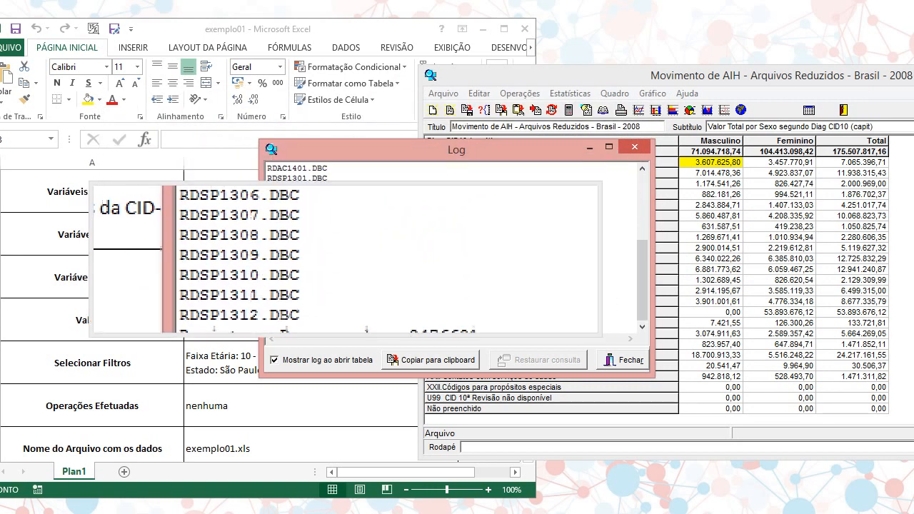
pyautogui.moveTo(333, 298); pyautogui.dragTo(423, 299)
pyautogui.scroll(2, 414, 298)
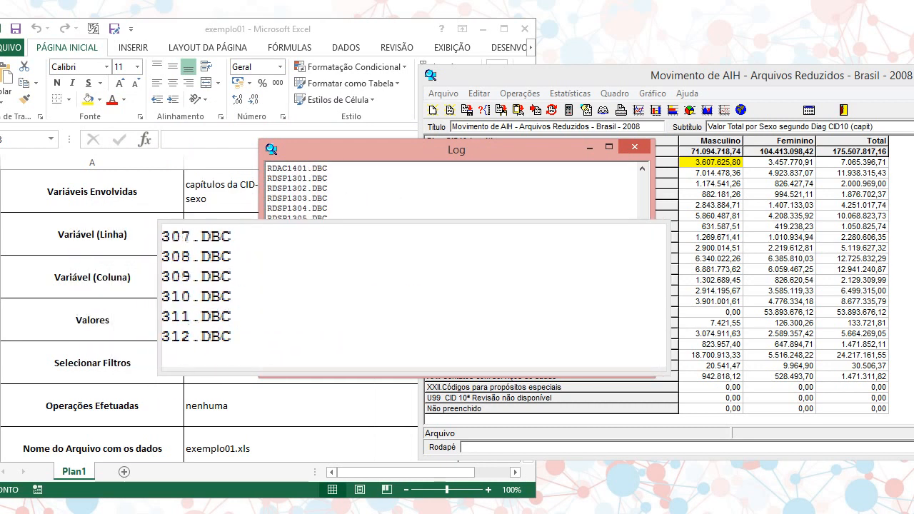
pyautogui.scroll(-2, 418, 298)
pyautogui.moveTo(278, 305); pyautogui.dragTo(365, 305)
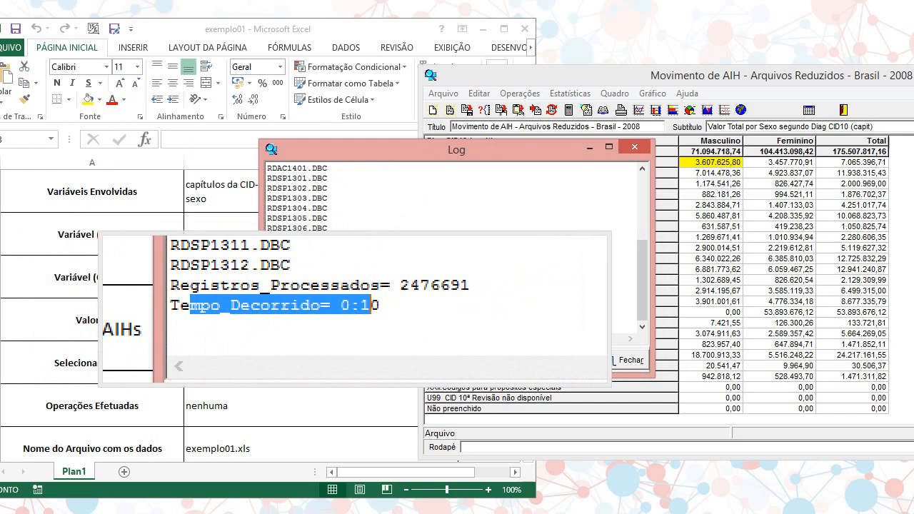
pyautogui.click(386, 311)
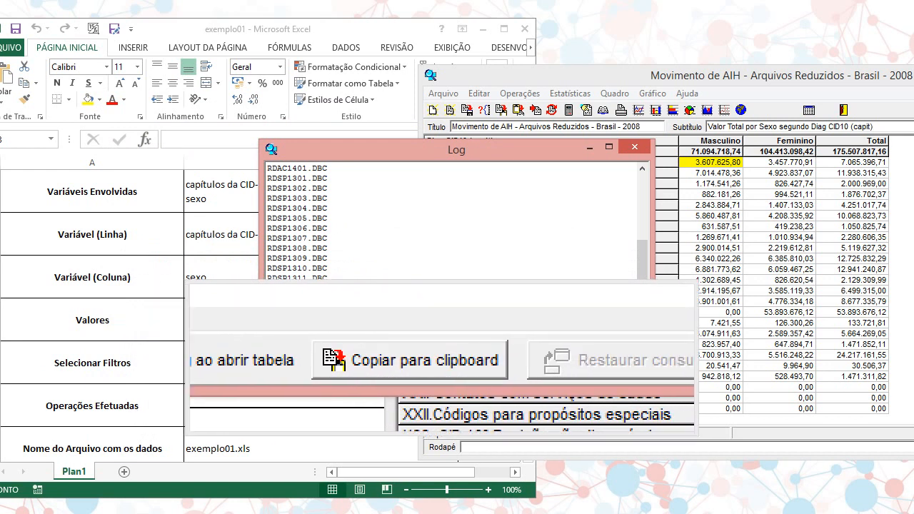
pyautogui.scroll(5, 451, 250)
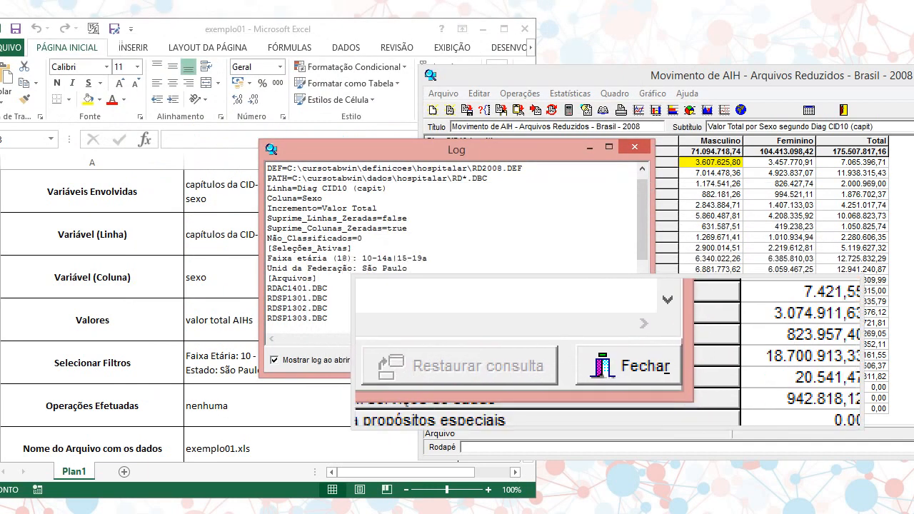
# Close the log and move the results window so the whole table is in view
pyautogui.click(565, 355)
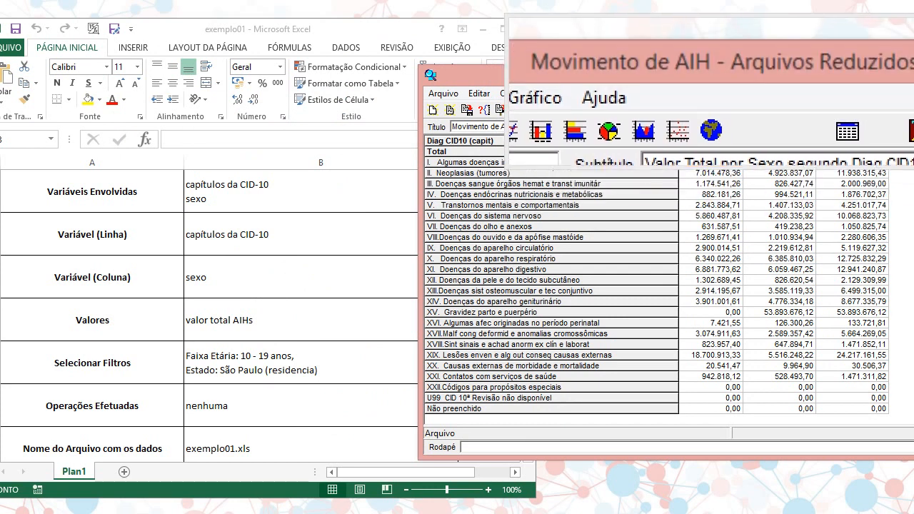
pyautogui.moveTo(780, 73); pyautogui.dragTo(529, 47)
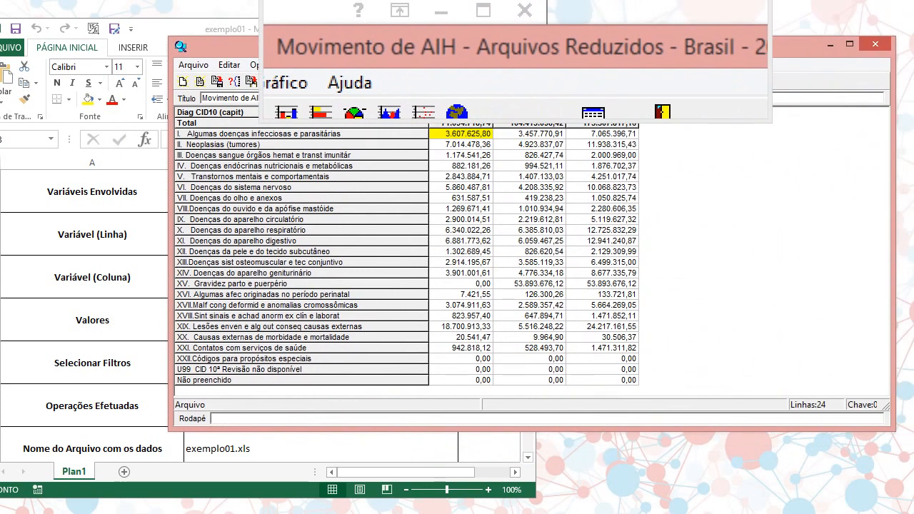